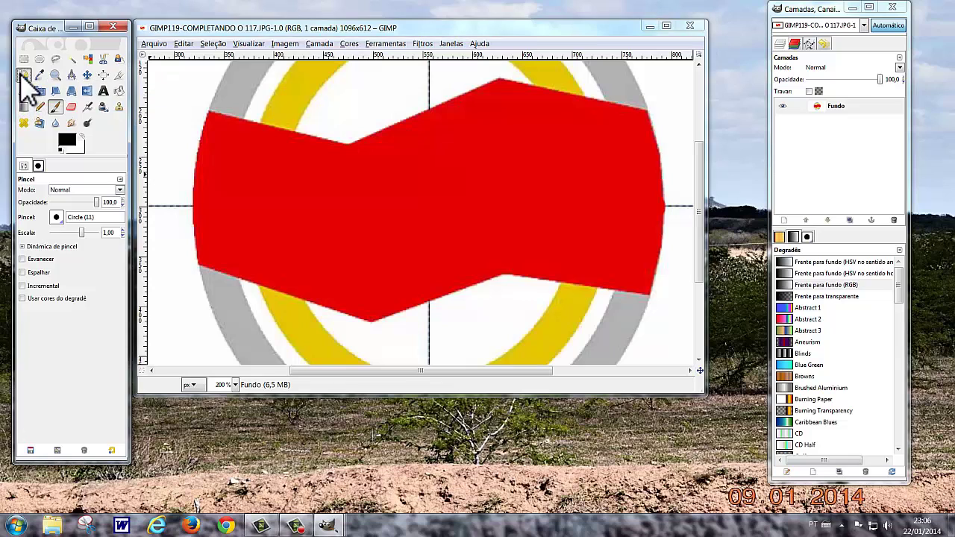
# Outline a bent highlight strip along the red band's upper right edge with the Paths tool and convert the closed path to a selection.
pyautogui.click(23, 75)
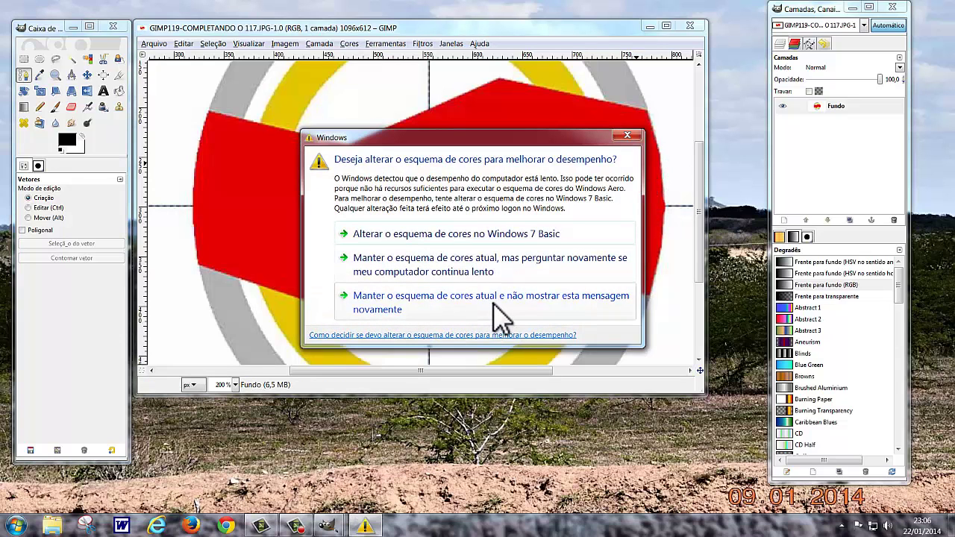
pyautogui.click(494, 308)
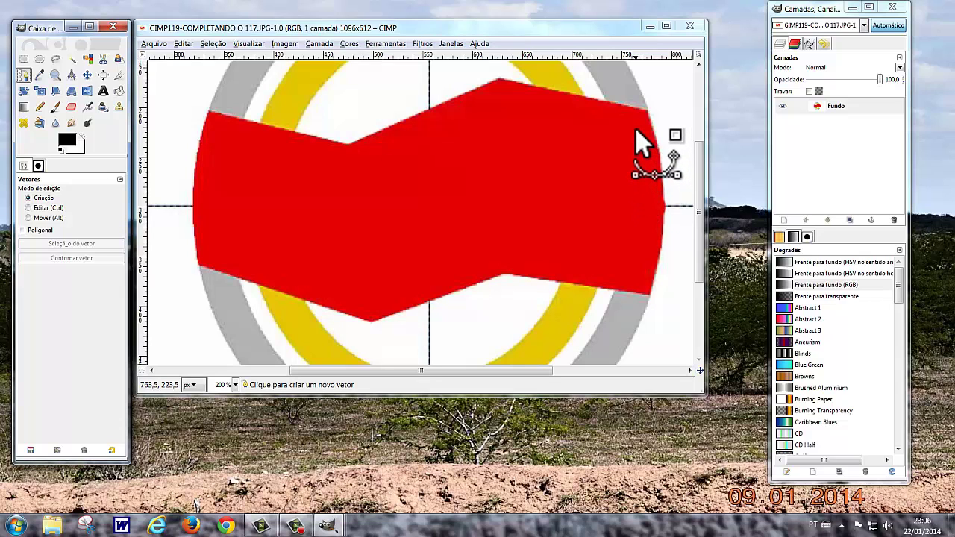
pyautogui.moveTo(636, 132); pyautogui.dragTo(638, 143)
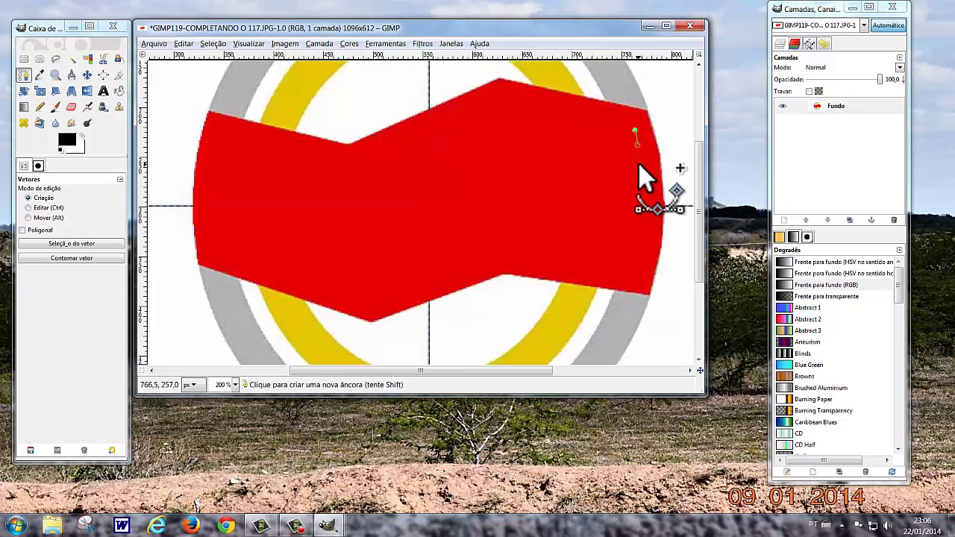
pyautogui.click(639, 169)
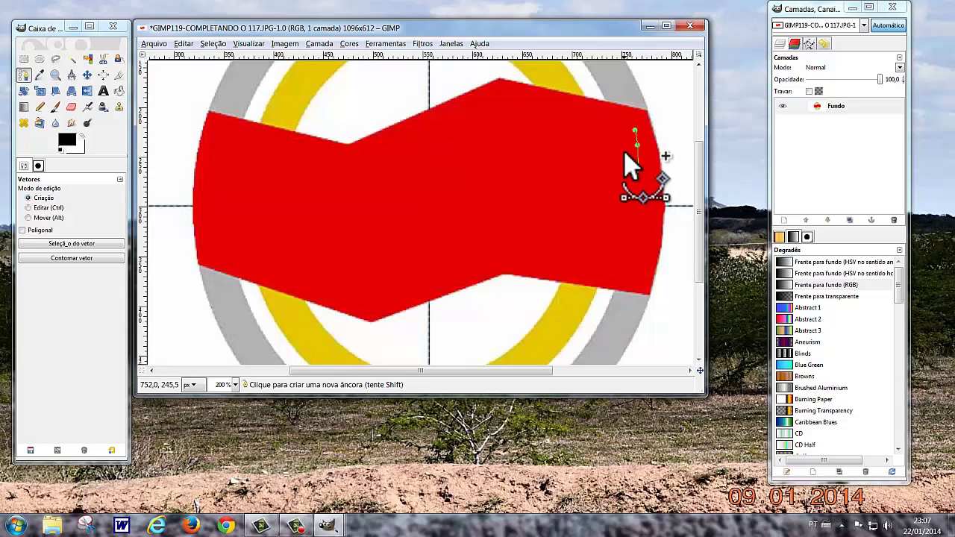
pyautogui.click(581, 134)
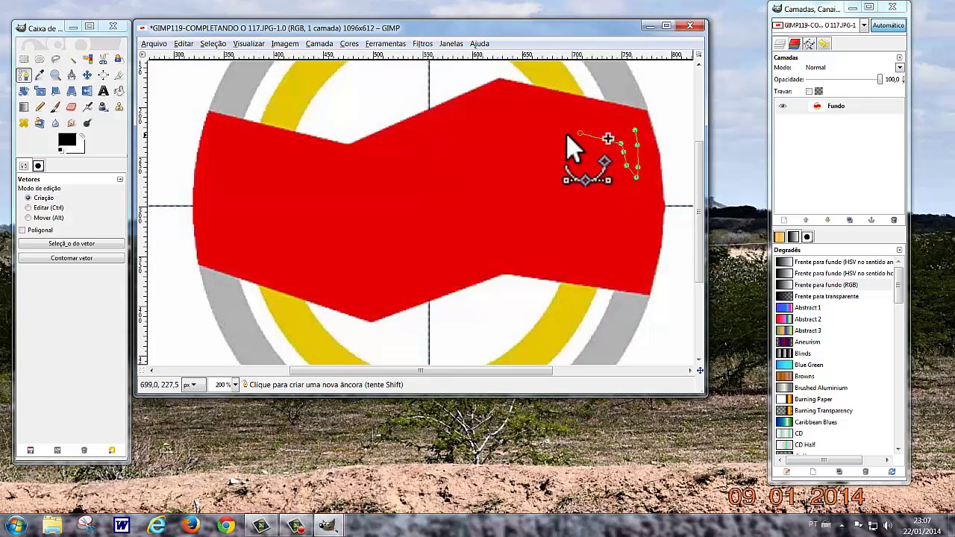
pyautogui.click(516, 119)
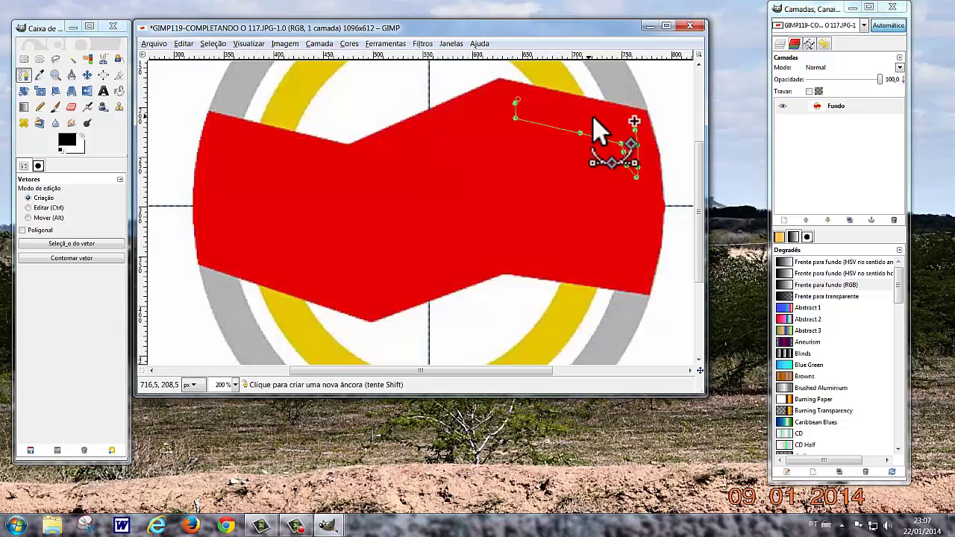
pyautogui.click(623, 152)
pyautogui.click(625, 165)
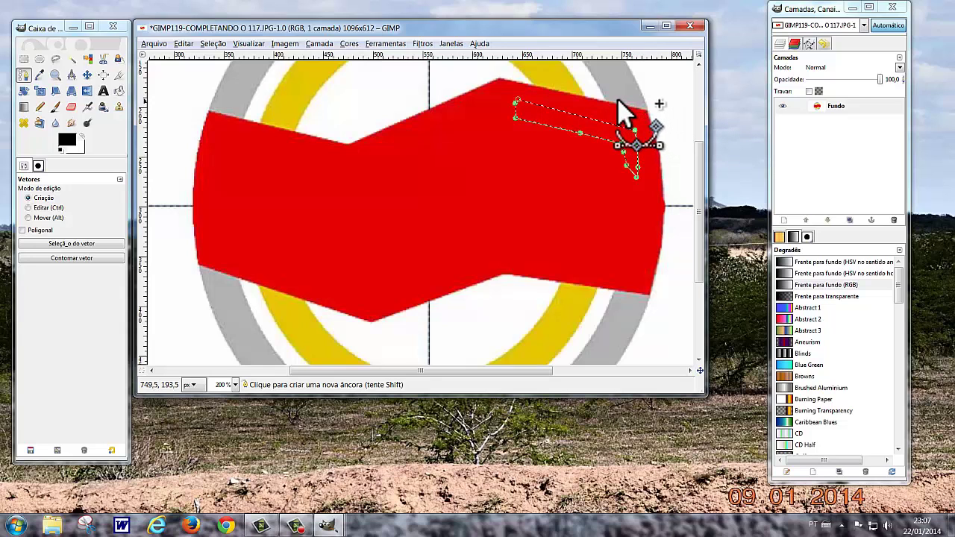
pyautogui.moveTo(603, 110)
pyautogui.mouseDown()
pyautogui.moveTo(578, 99)
pyautogui.moveTo(590, 97)
pyautogui.mouseUp()
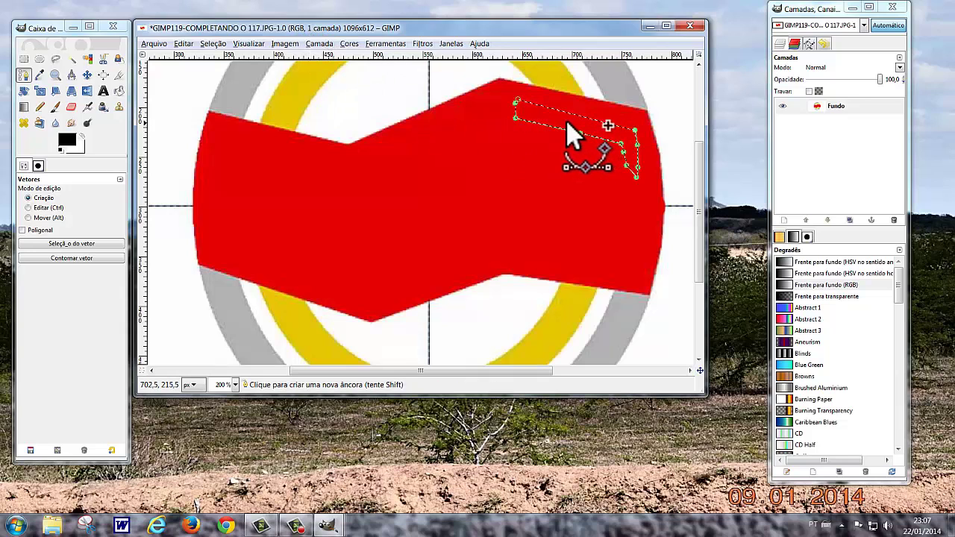
pyautogui.click(621, 142)
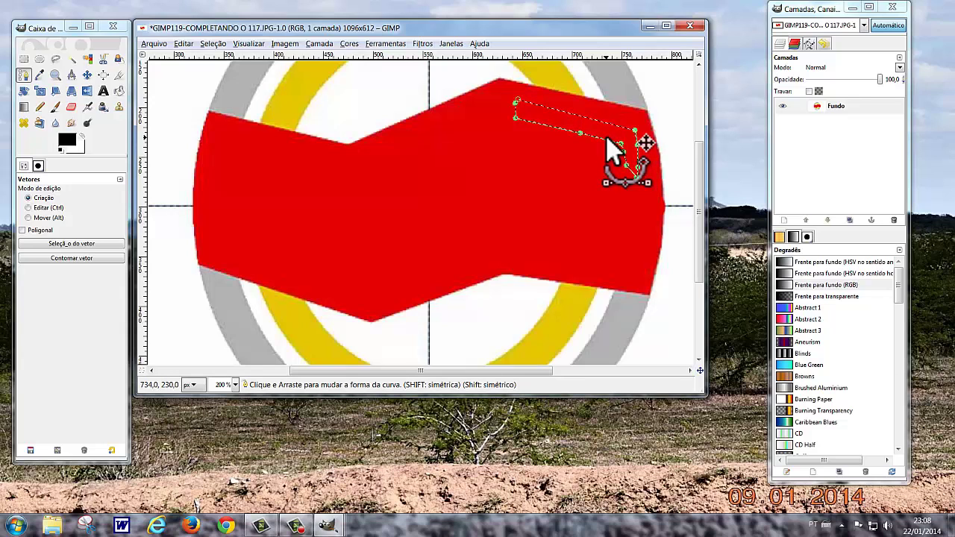
pyautogui.moveTo(611, 149); pyautogui.dragTo(635, 176)
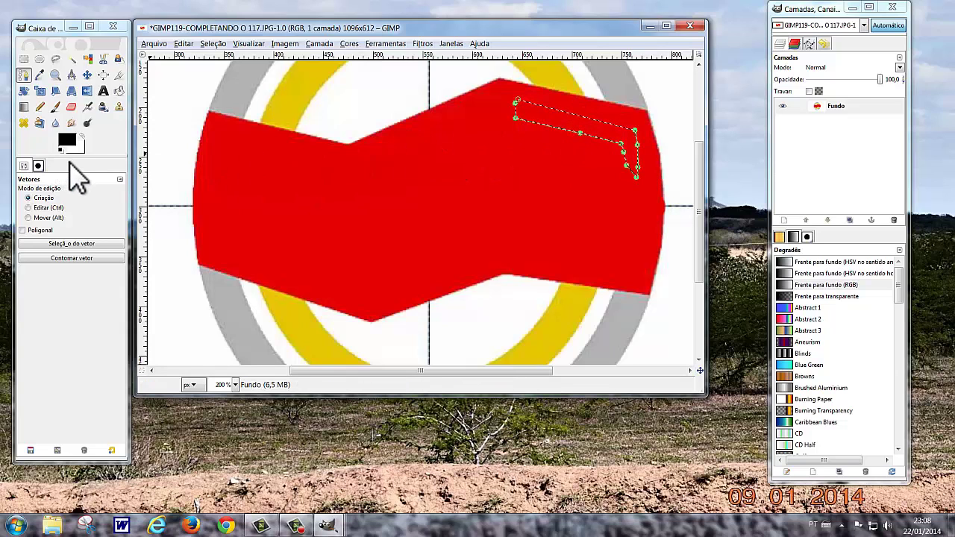
# Fill the bent strip selection with a reversed linear gradient running from white at its left end to black at its right end.
pyautogui.click(26, 109)
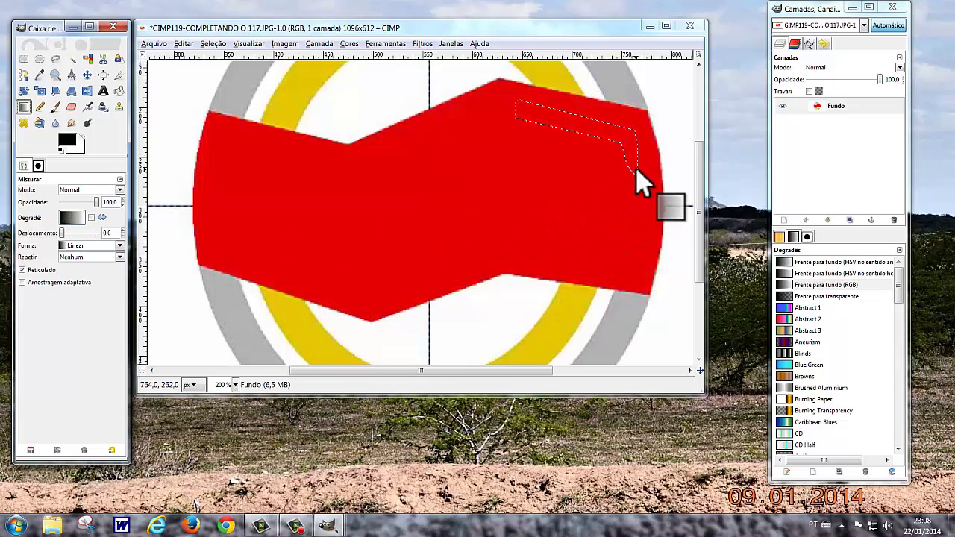
pyautogui.click(91, 218)
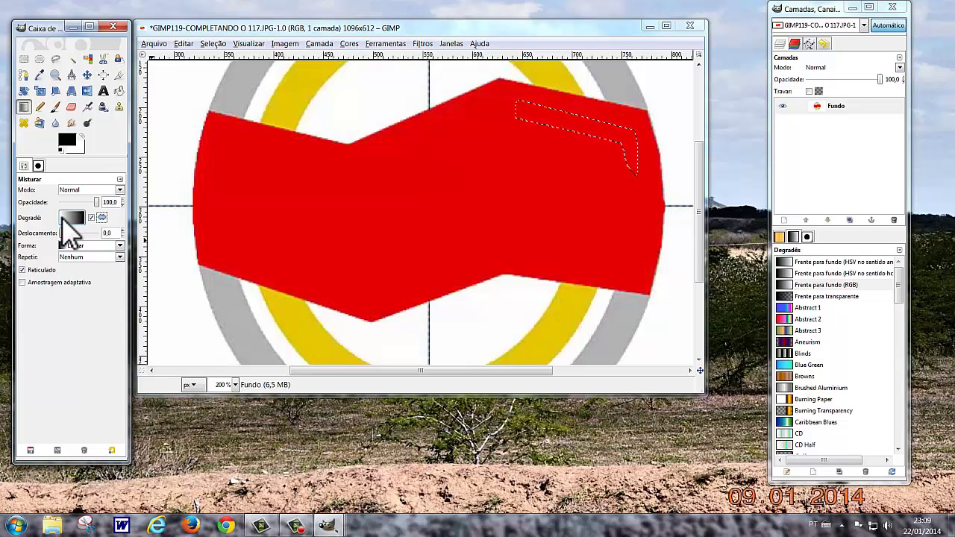
pyautogui.moveTo(67, 233); pyautogui.dragTo(629, 128)
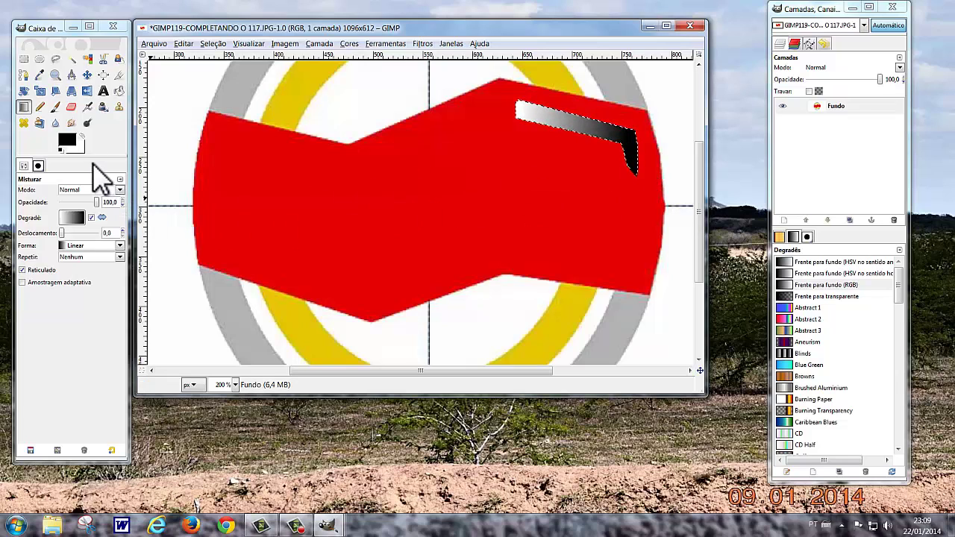
# Float the gradient-filled strip onto its own new layer and lower that layer's opacity to 55.6.
pyautogui.click(22, 76)
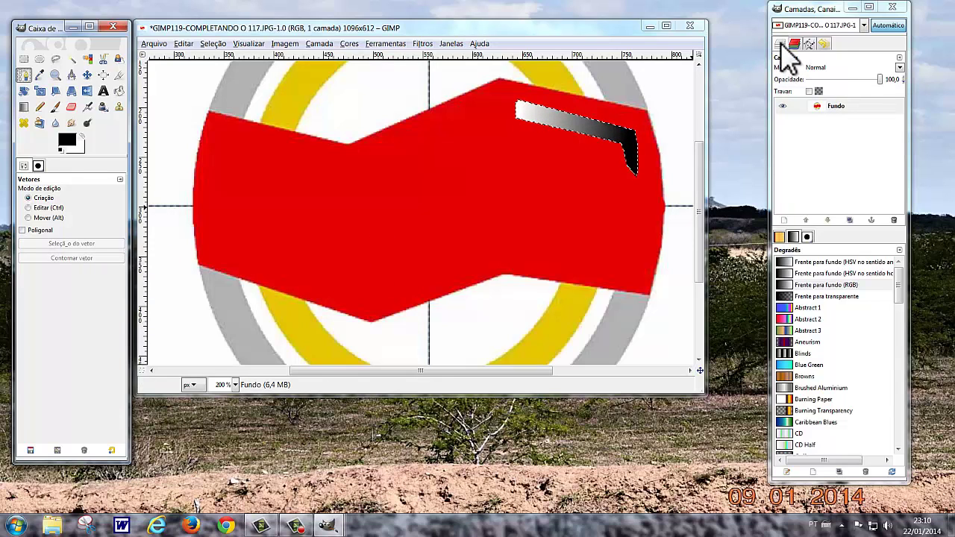
pyautogui.click(786, 82)
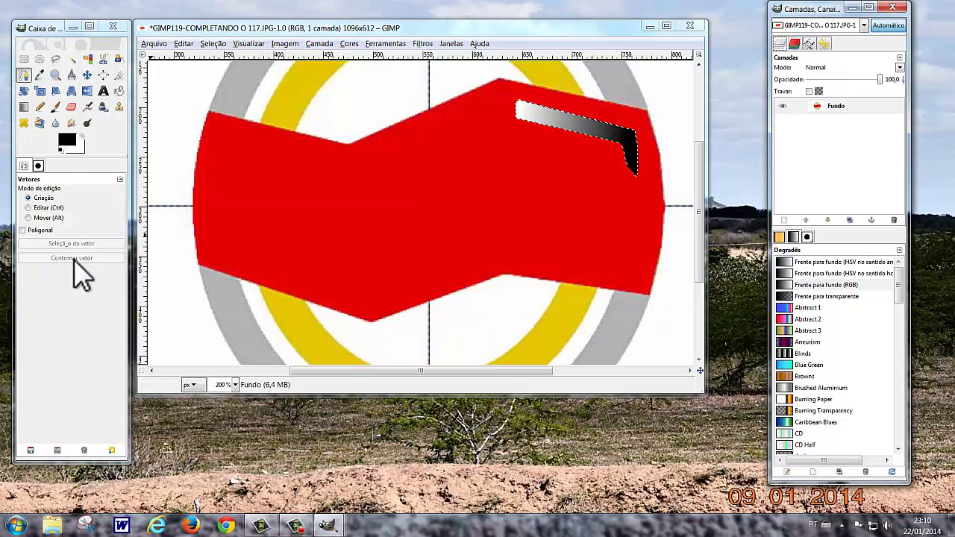
pyautogui.click(159, 98)
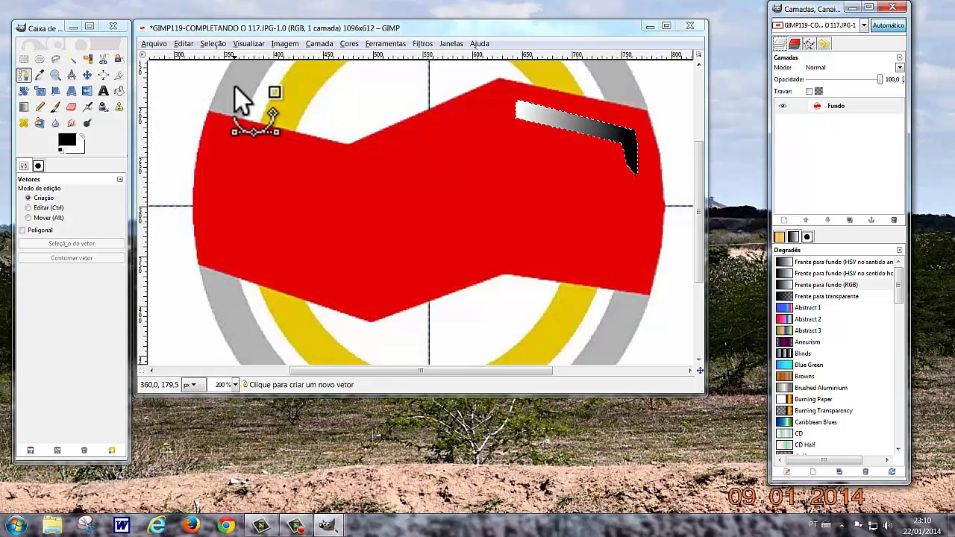
pyautogui.click(212, 43)
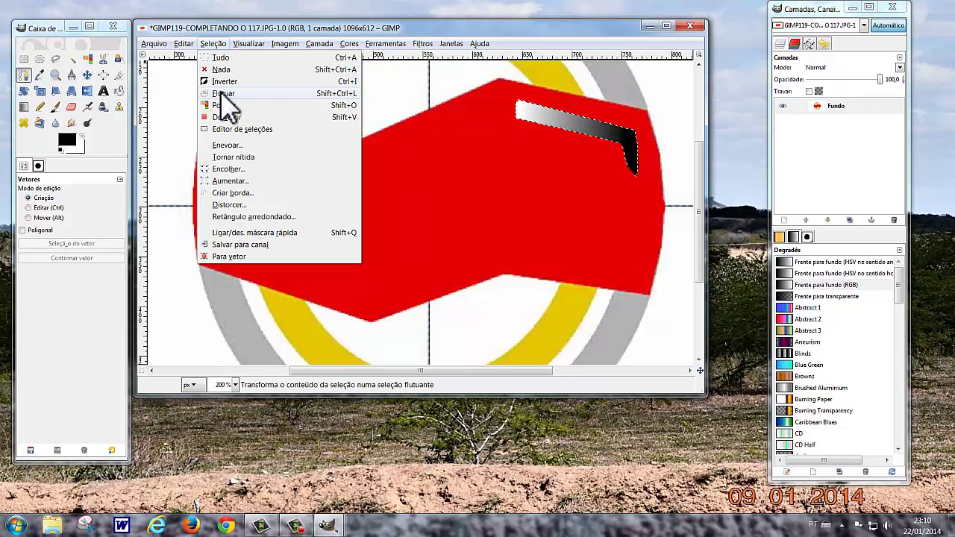
pyautogui.click(224, 96)
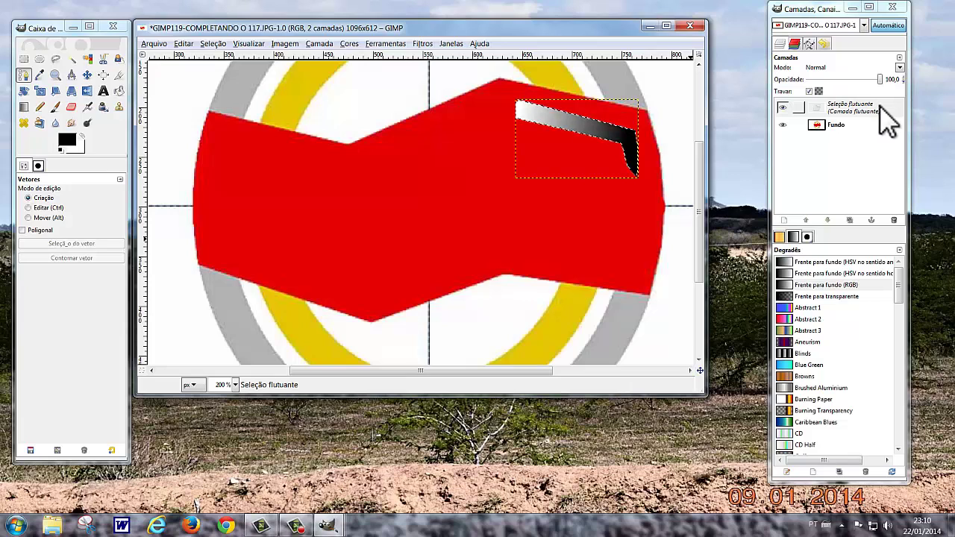
pyautogui.click(784, 221)
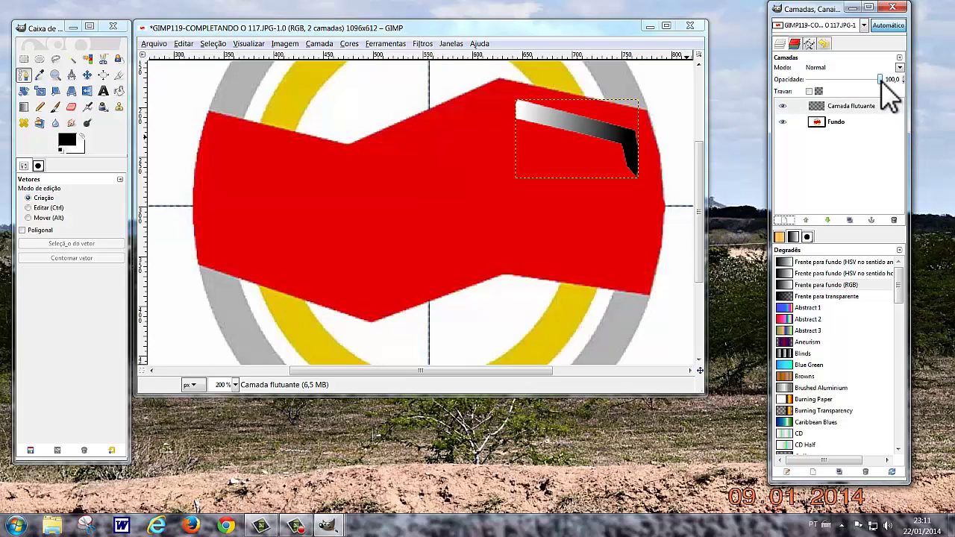
pyautogui.moveTo(881, 81); pyautogui.dragTo(849, 81)
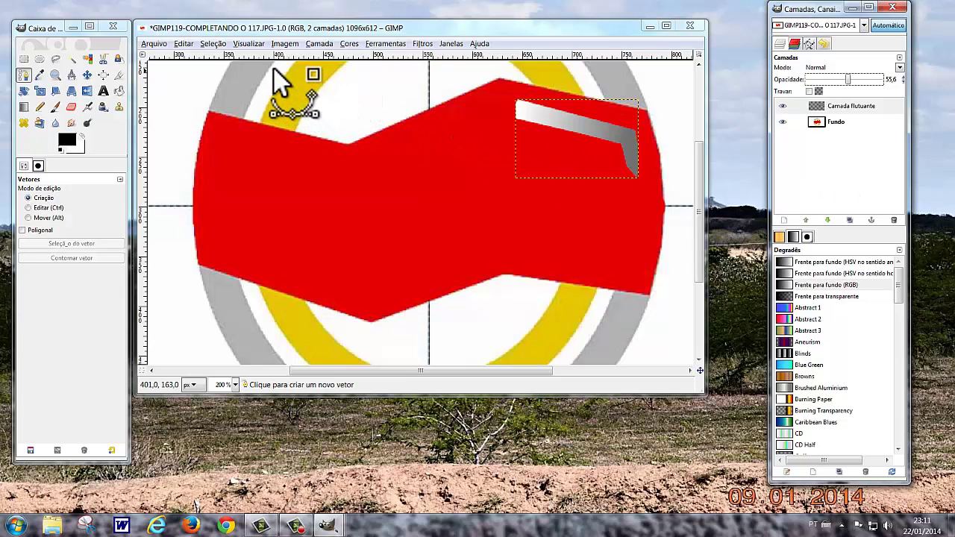
# Merge the visible layers into one, with the merged layer clipped to the image size.
pyautogui.click(288, 45)
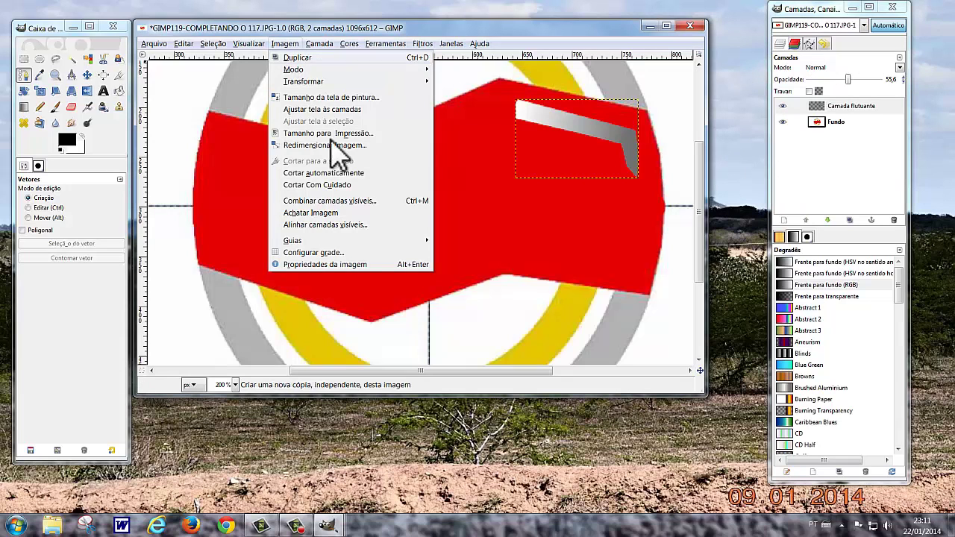
pyautogui.click(326, 202)
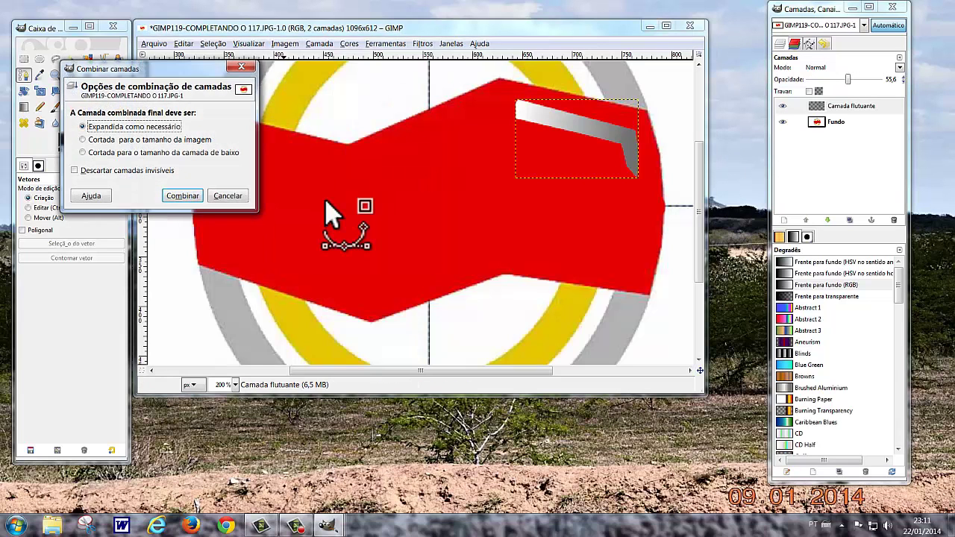
pyautogui.click(83, 140)
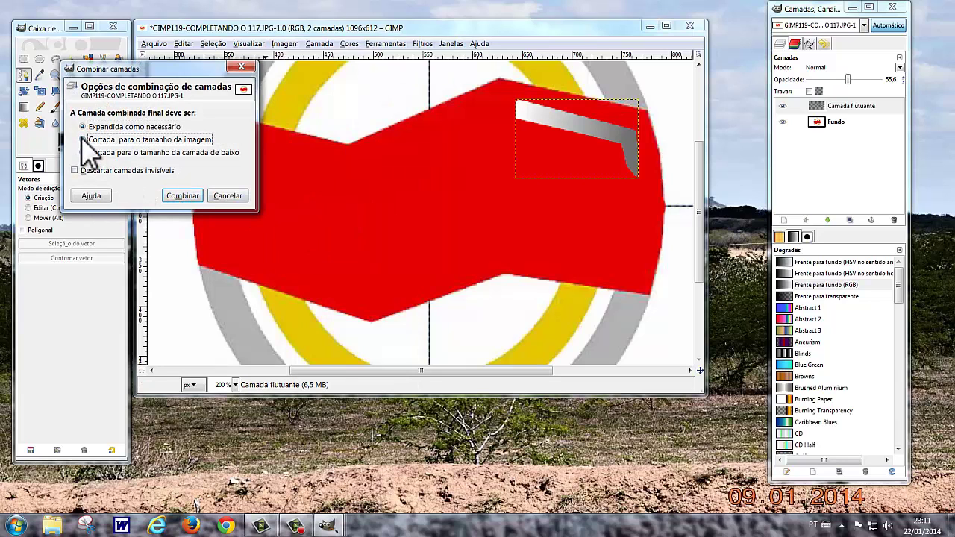
pyautogui.click(183, 196)
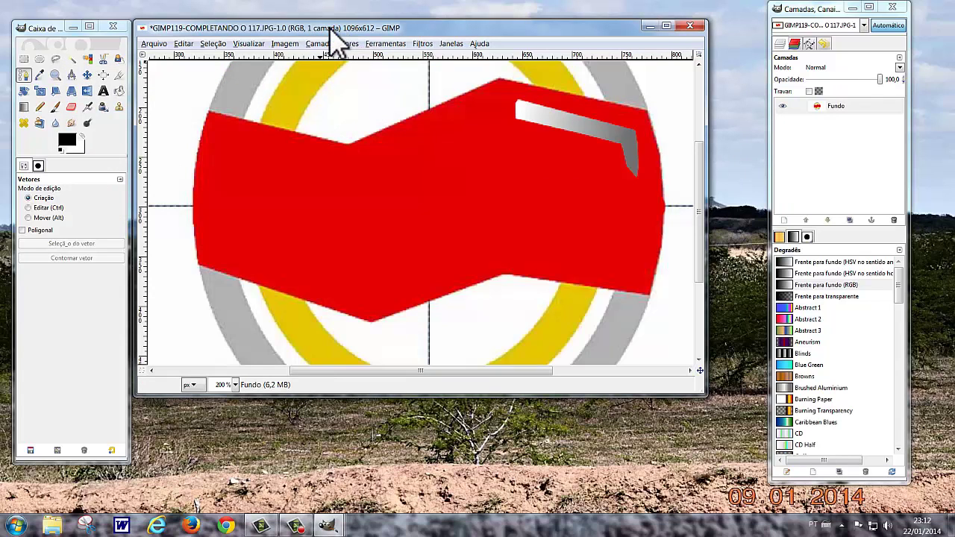
# Outline a thin slanted strip near the red band's lower left edge with the Paths tool and convert it to a selection.
pyautogui.click(220, 252)
pyautogui.click(235, 242)
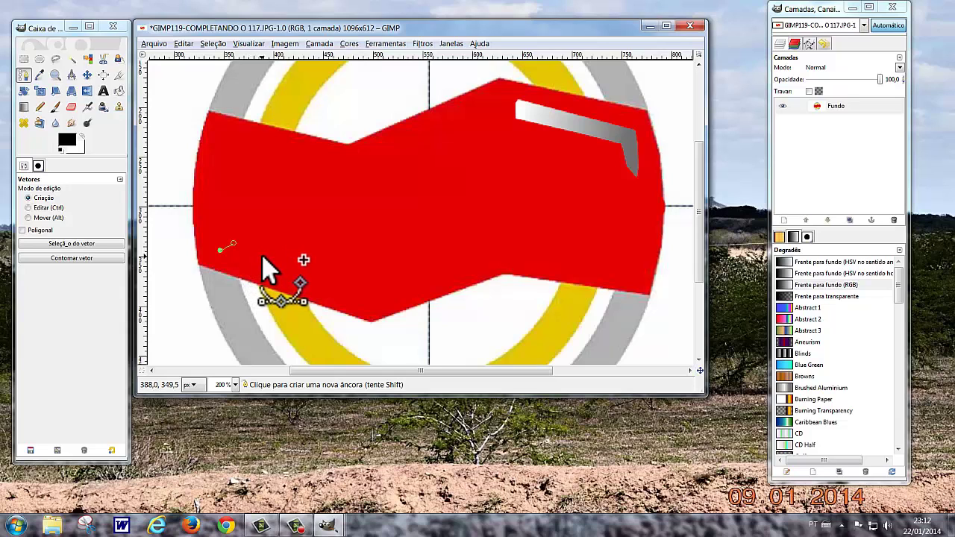
pyautogui.click(264, 258)
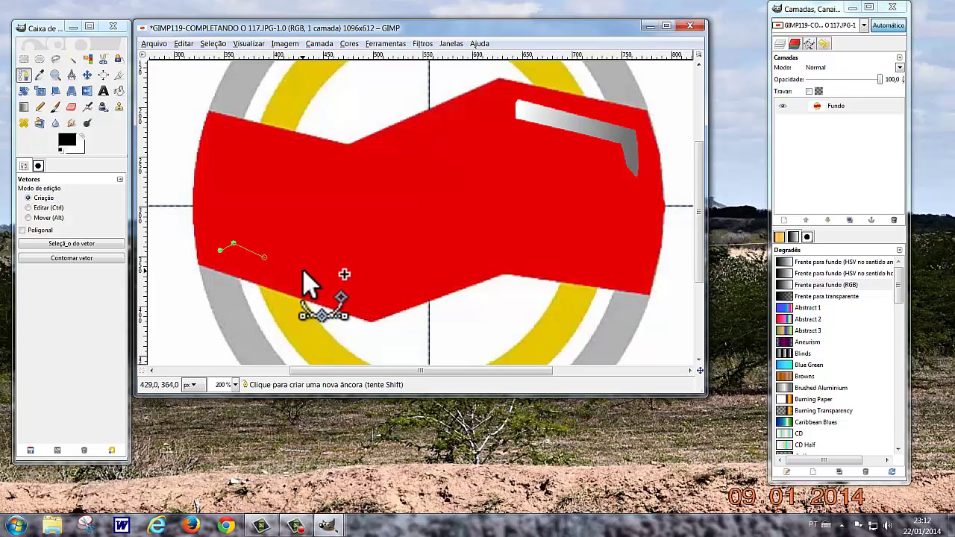
pyautogui.click(303, 270)
pyautogui.click(316, 274)
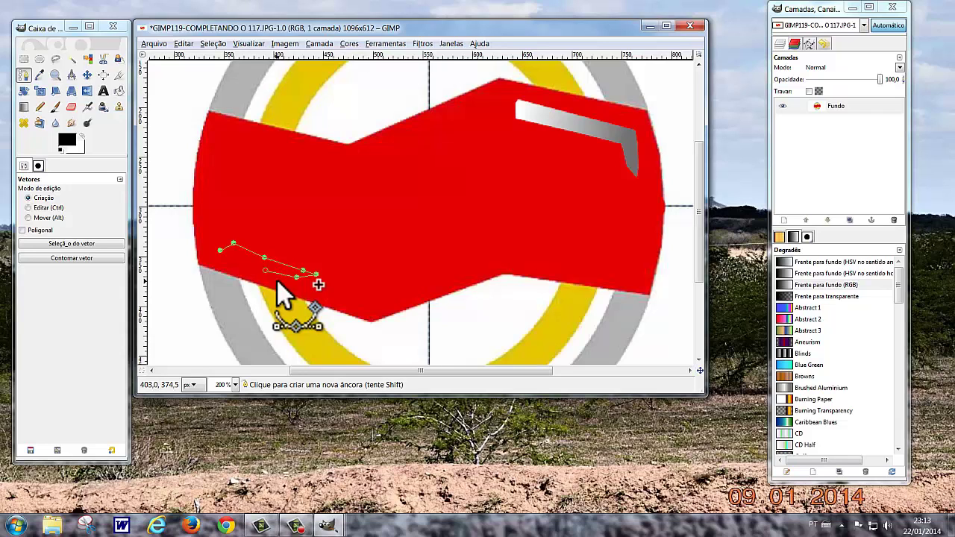
pyautogui.press('Return')
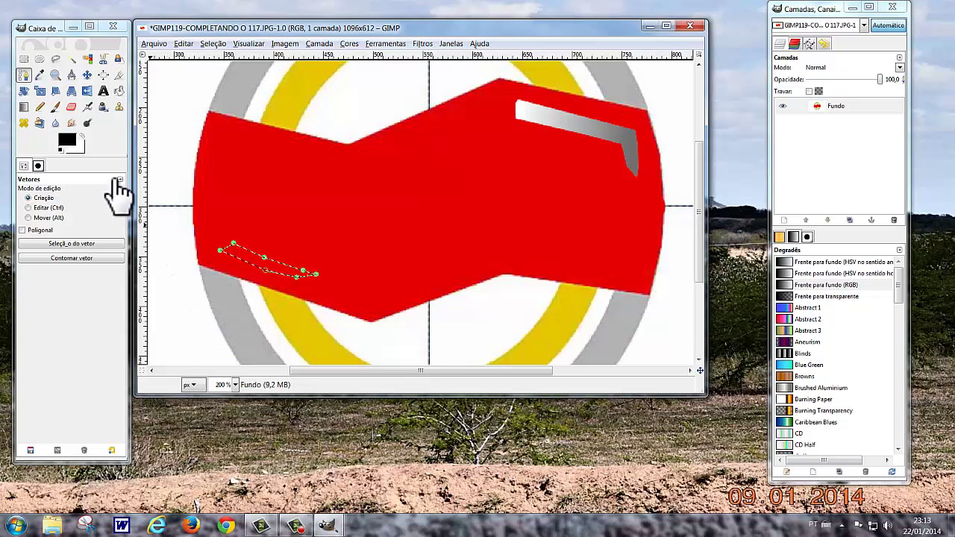
# Fill the thin slanted selection with a non-reversed linear gradient running from black on the left to white on the right.
pyautogui.click(23, 107)
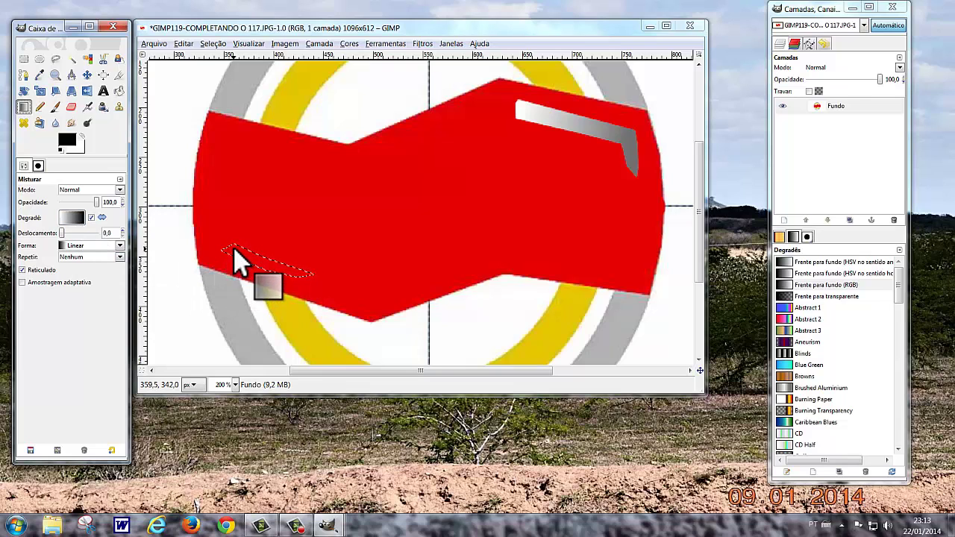
pyautogui.click(92, 218)
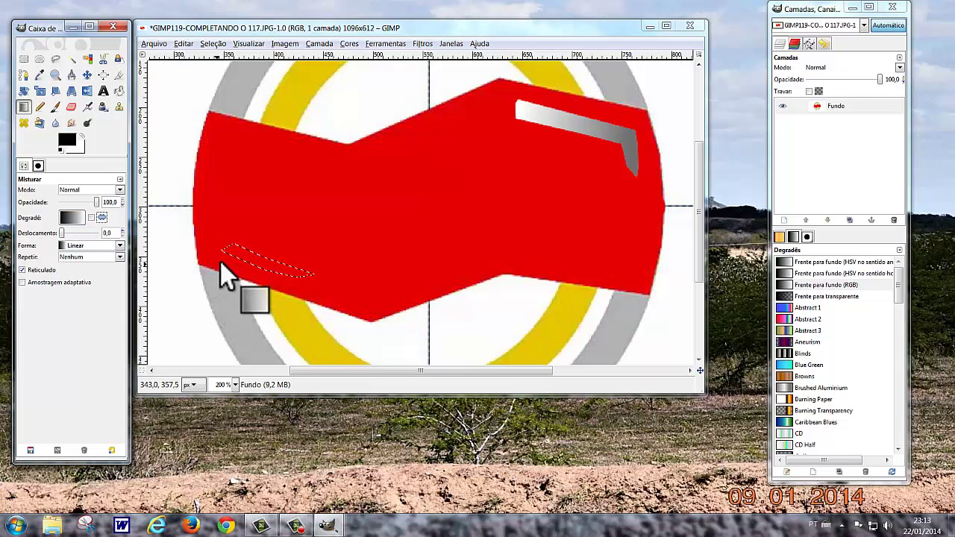
pyautogui.moveTo(233, 261); pyautogui.dragTo(306, 285)
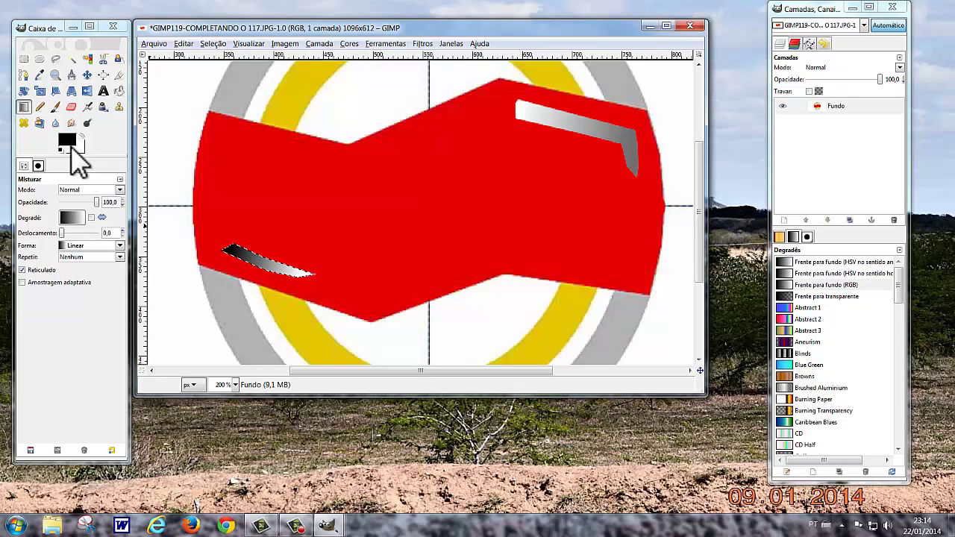
# Float the thin gradient strip at the band's lower left and turn it into a new layer.
pyautogui.click(24, 75)
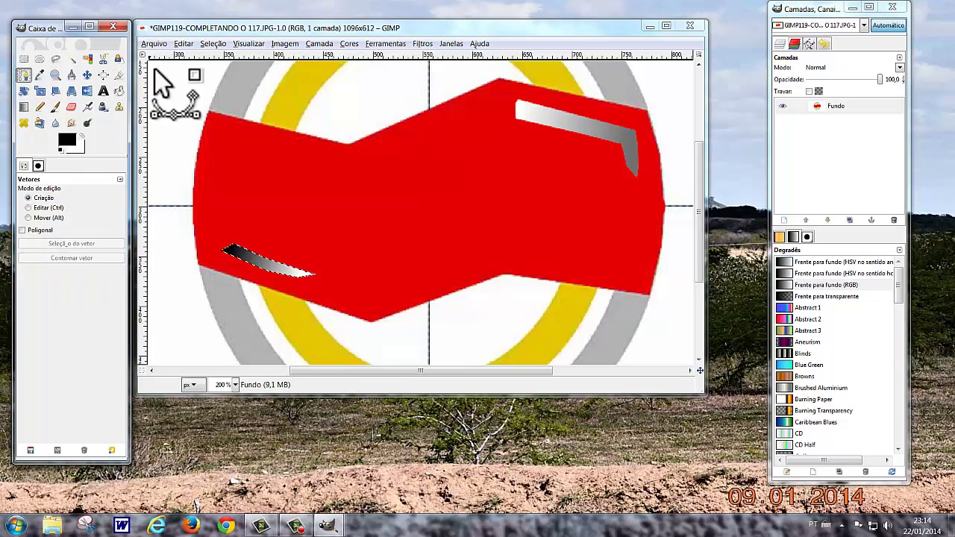
pyautogui.click(212, 43)
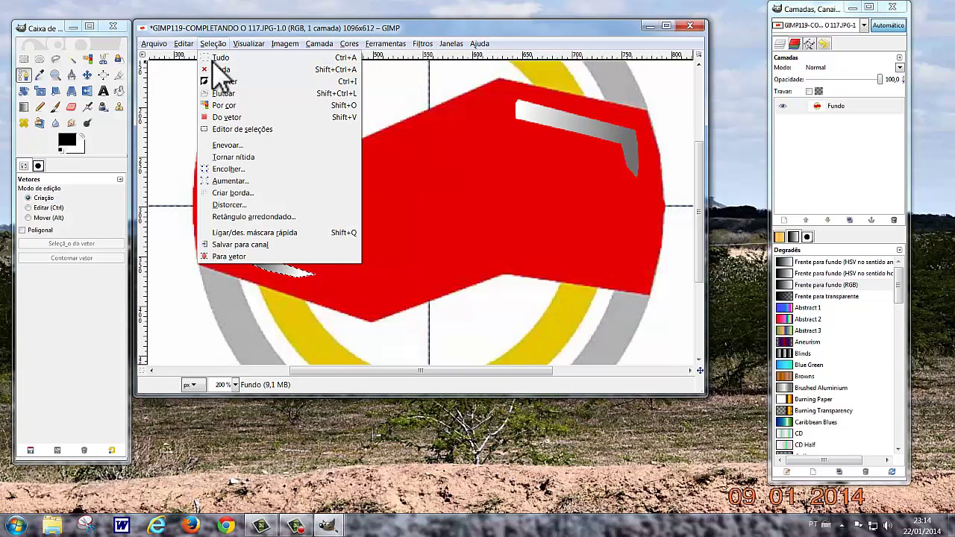
pyautogui.click(217, 93)
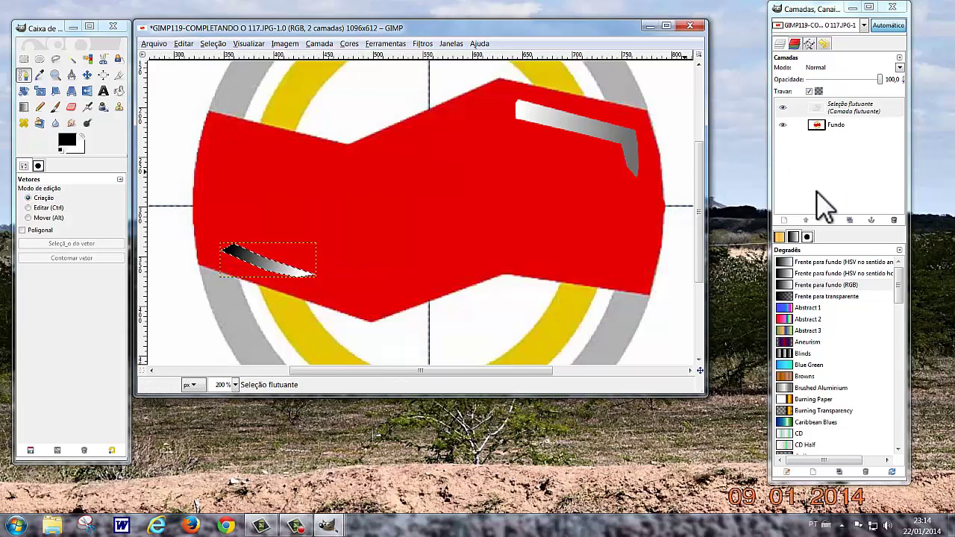
pyautogui.click(788, 221)
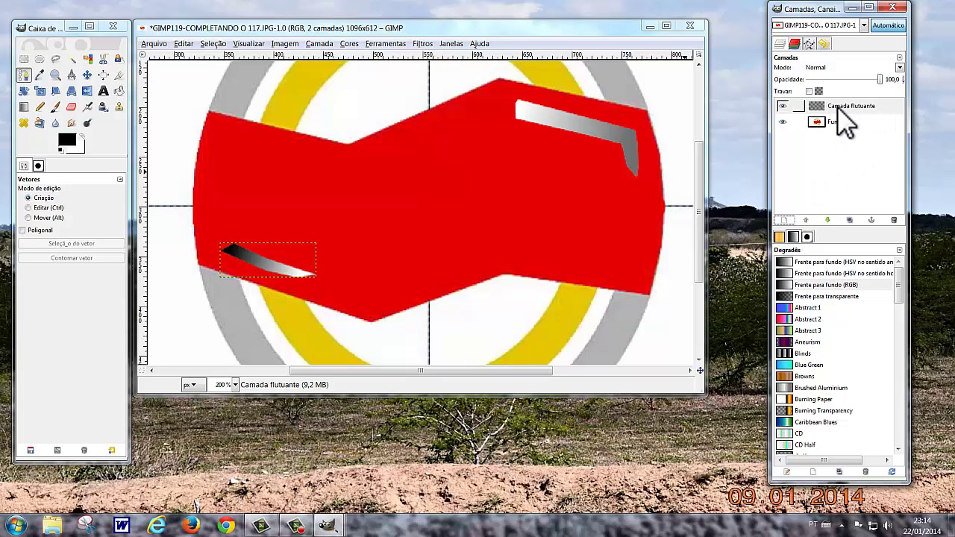
# Lower the opacity of the floated gradient strip layer at the band's lower left to about 60.4.
pyautogui.click(885, 106)
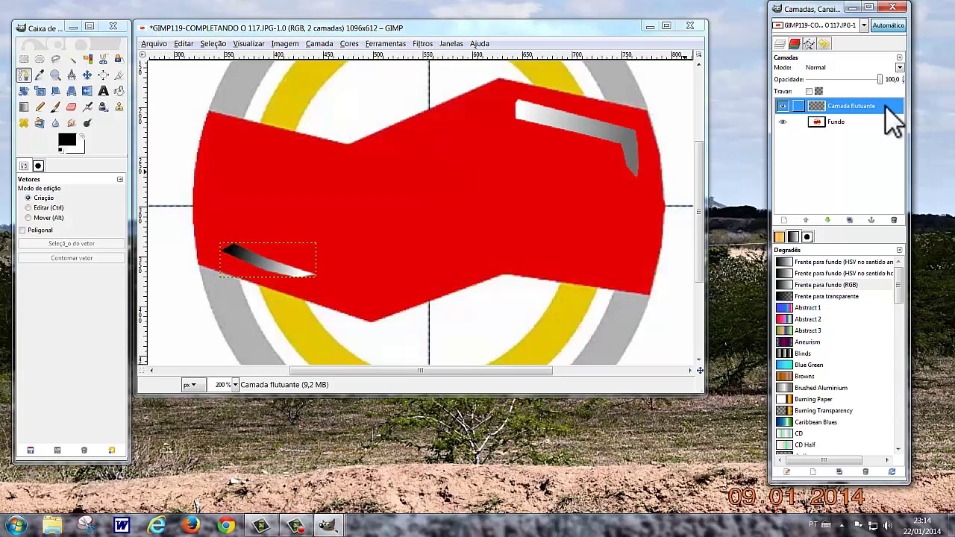
pyautogui.click(876, 79)
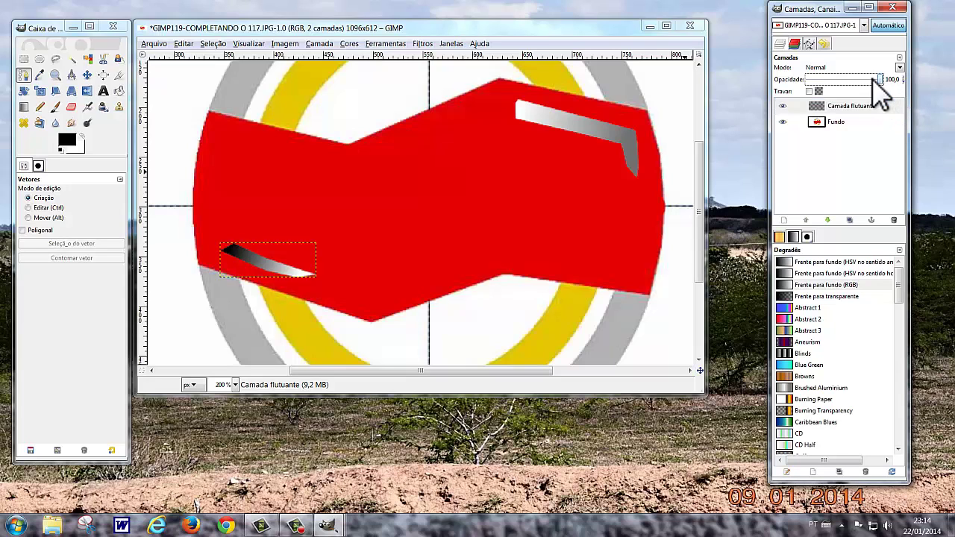
pyautogui.moveTo(876, 77); pyautogui.dragTo(850, 78)
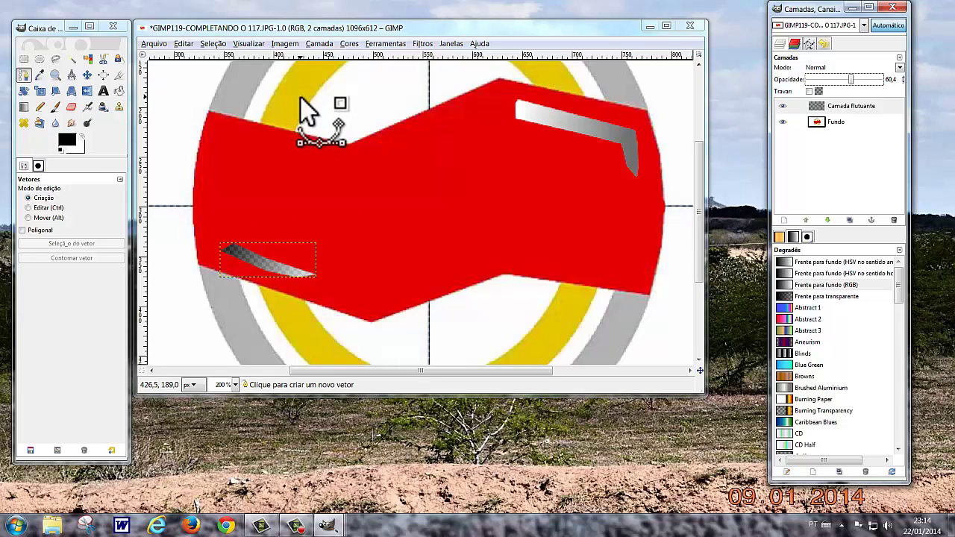
# Merge the visible layers, clipping the combined layer to the image size.
pyautogui.click(285, 45)
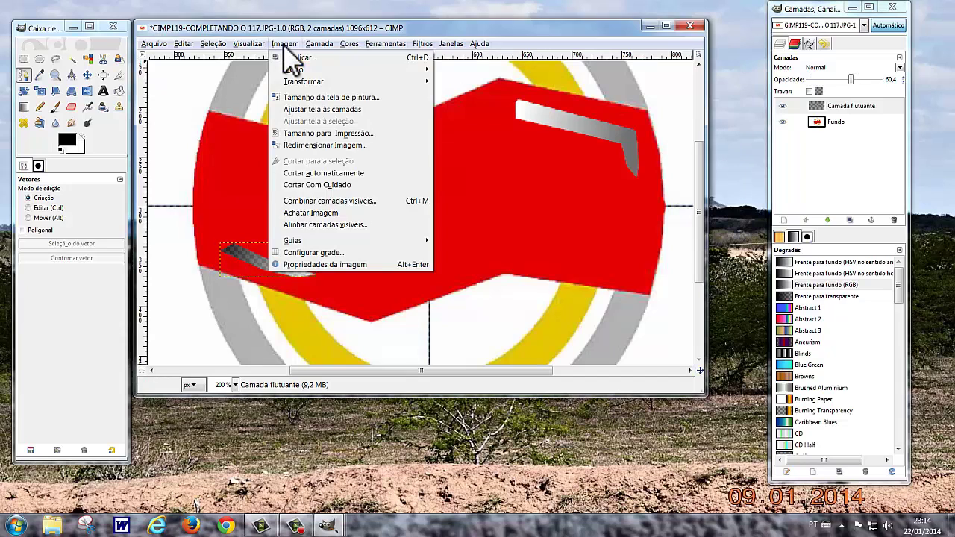
pyautogui.click(299, 201)
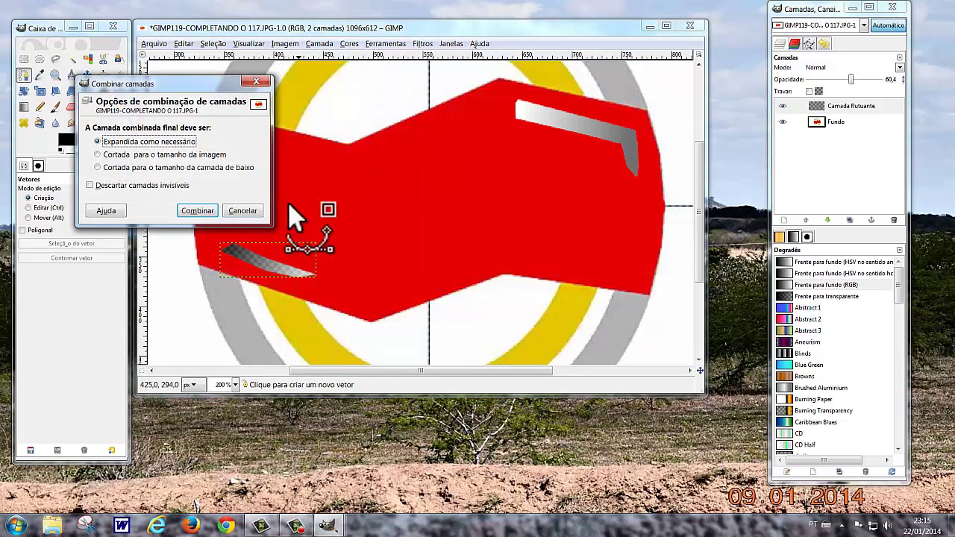
pyautogui.click(98, 154)
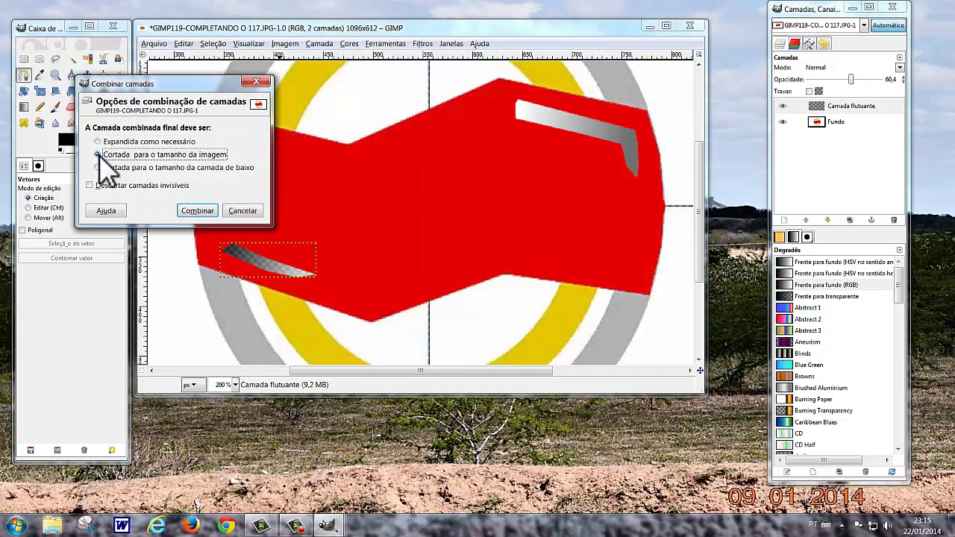
pyautogui.click(197, 211)
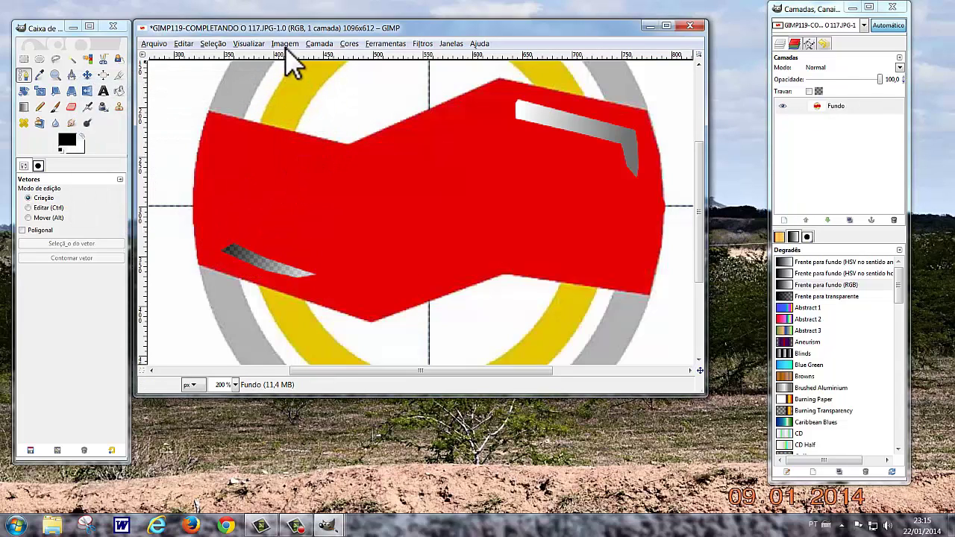
# Outline a narrow upright strip along the red band's left edge, rising from the existing highlight, with the Paths tool and convert it to a selection.
pyautogui.moveTo(254, 211); pyautogui.dragTo(221, 254)
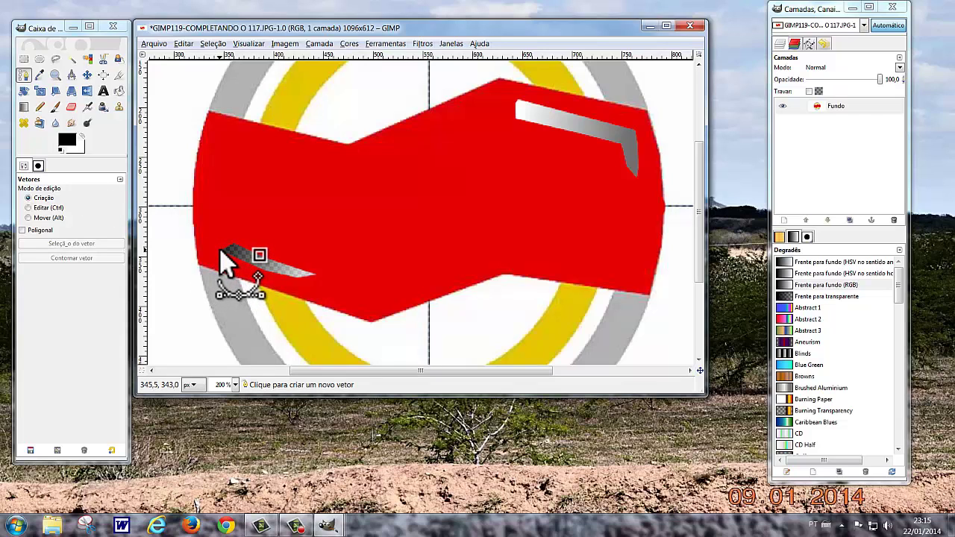
pyautogui.click(219, 249)
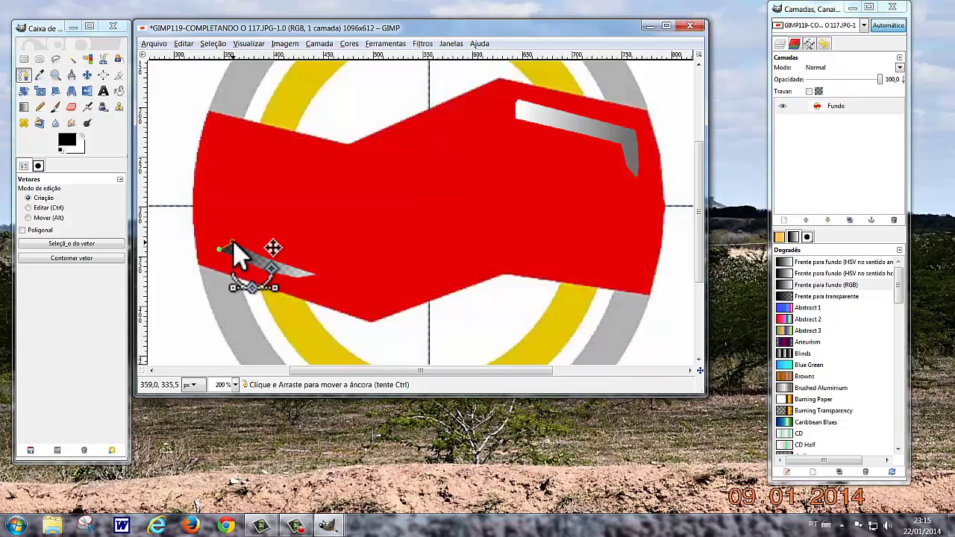
pyautogui.moveTo(233, 242); pyautogui.dragTo(212, 236)
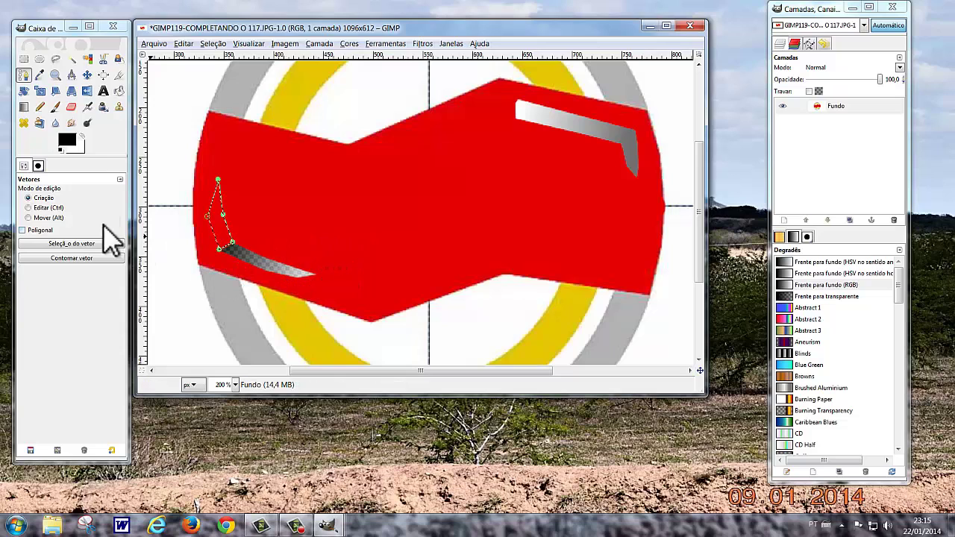
# Fill the upright selection with a reversed linear gradient running from white at the upper end to black at the lower end.
pyautogui.click(24, 108)
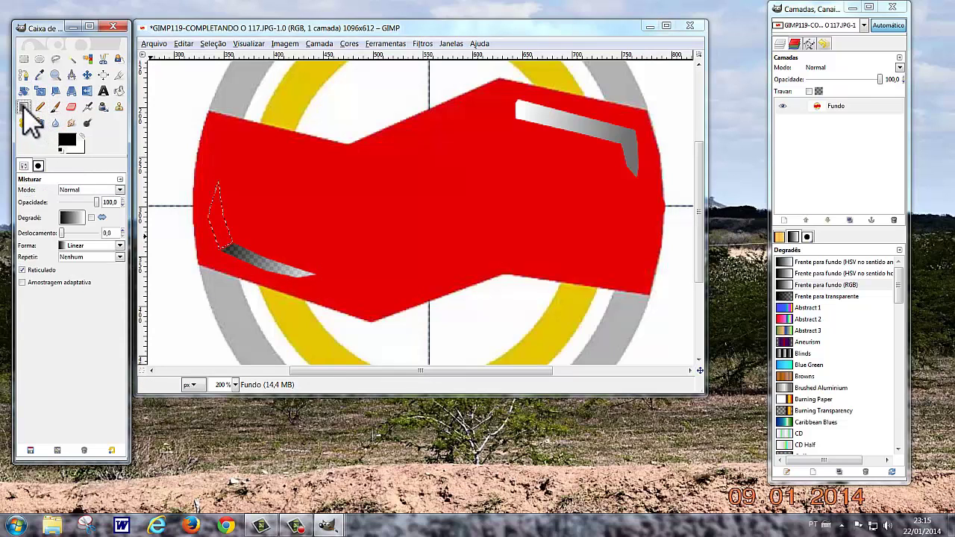
pyautogui.click(91, 217)
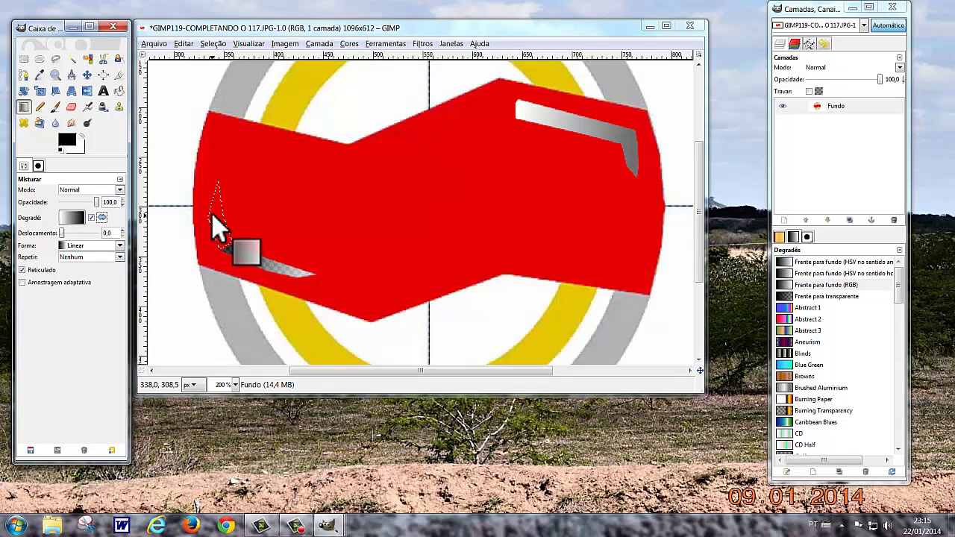
pyautogui.moveTo(218, 224); pyautogui.dragTo(228, 250)
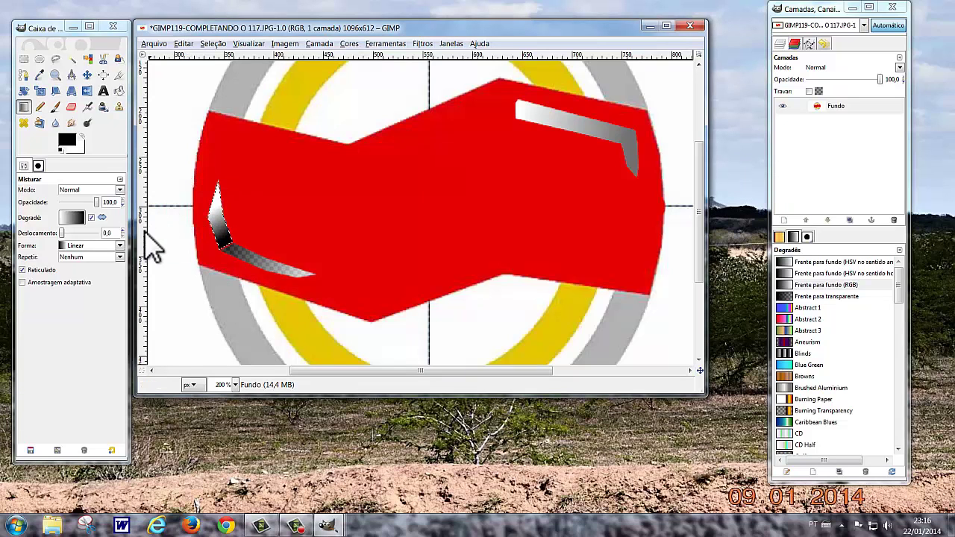
# Float the upright gradient strip into a new layer and set that layer's opacity to about 48.6.
pyautogui.click(23, 75)
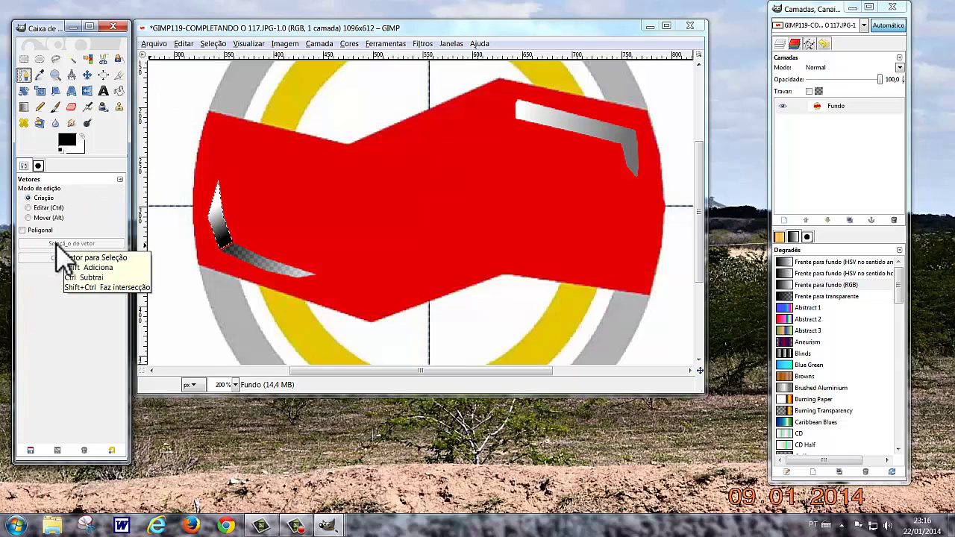
pyautogui.click(213, 45)
pyautogui.click(213, 45)
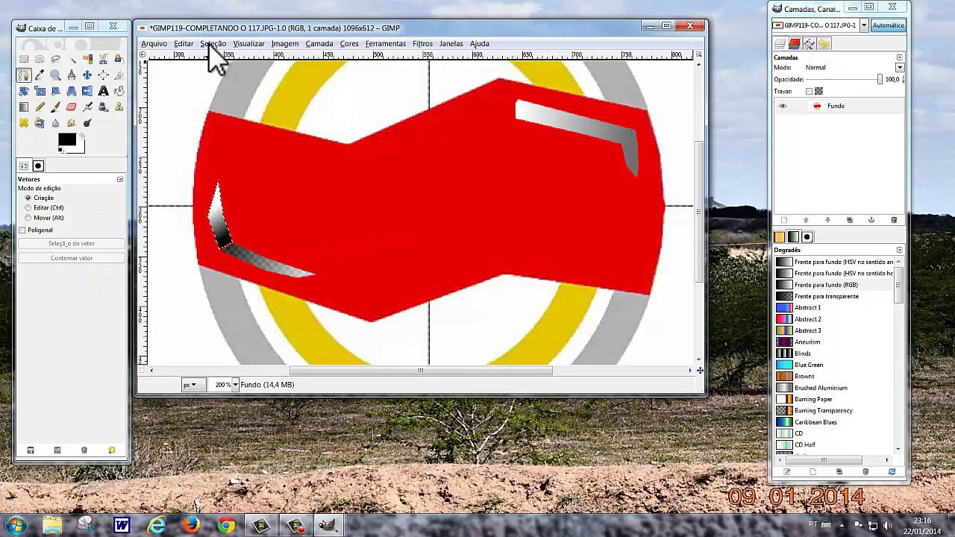
pyautogui.click(214, 45)
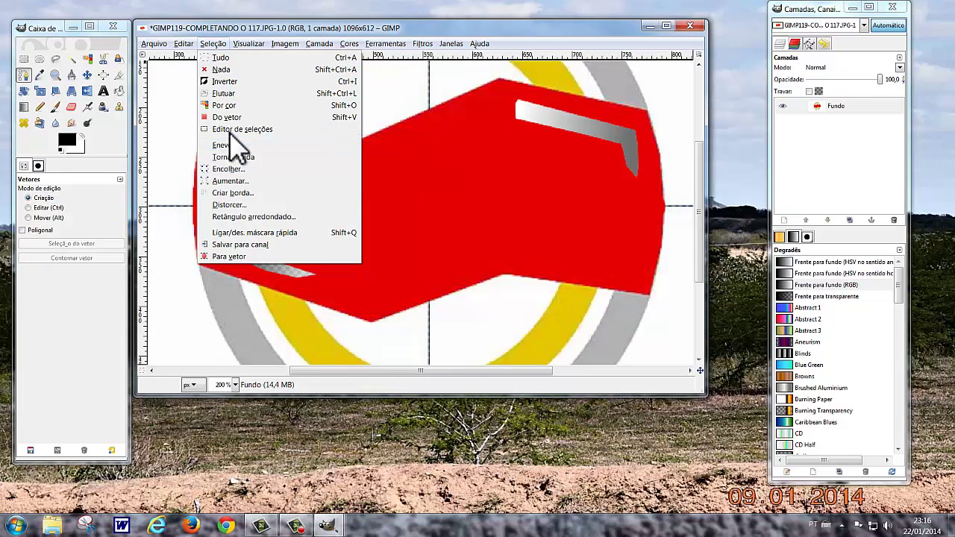
pyautogui.click(224, 94)
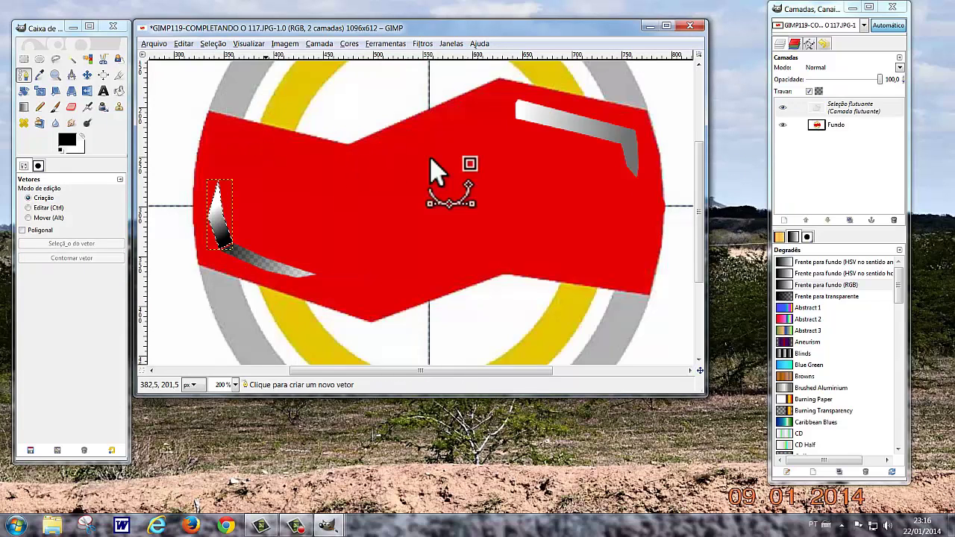
pyautogui.click(784, 221)
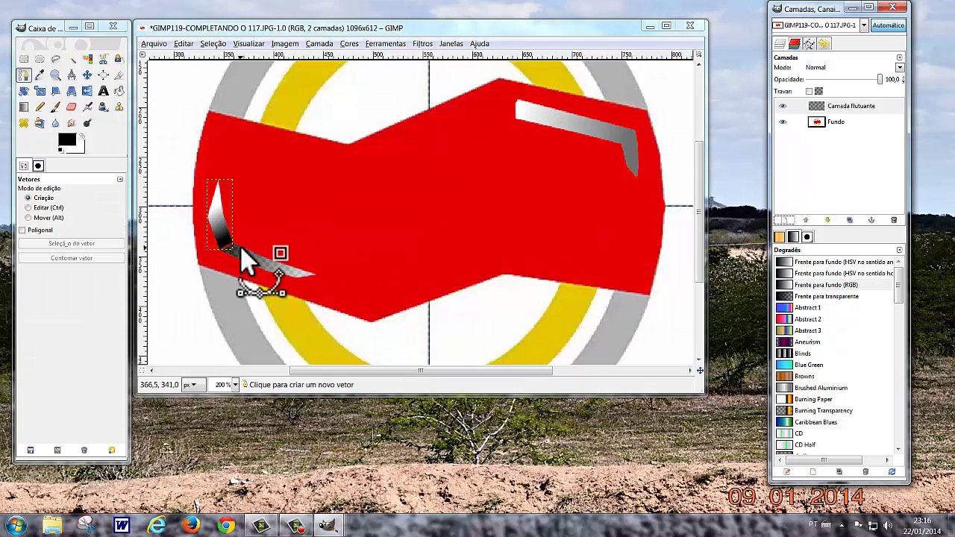
pyautogui.moveTo(876, 86); pyautogui.dragTo(844, 94)
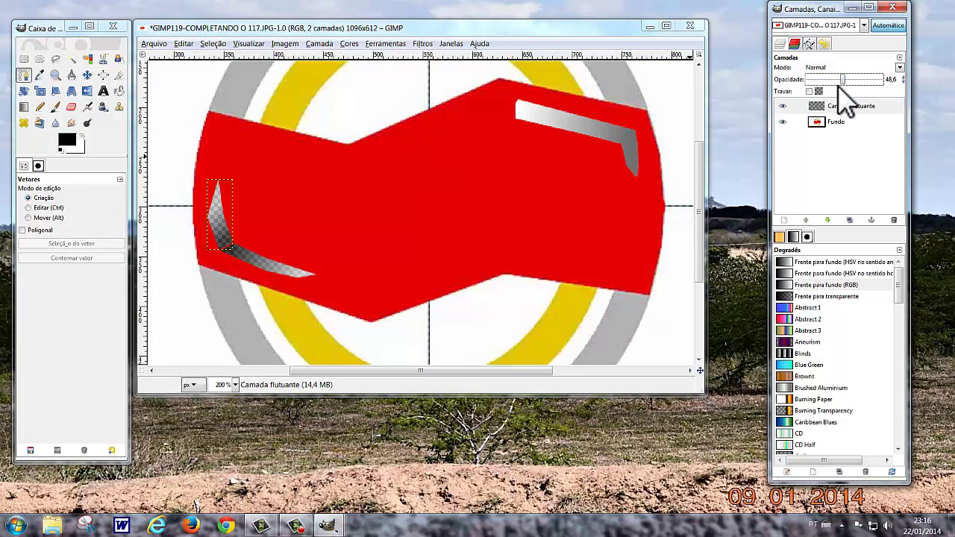